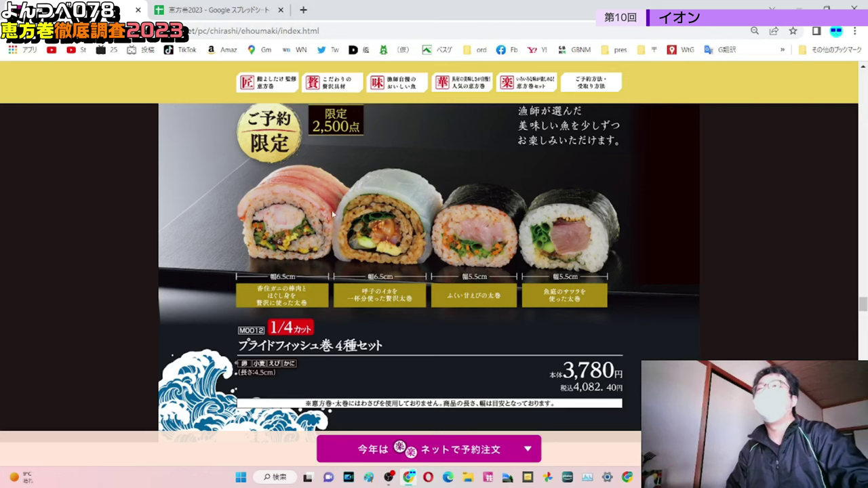
Examine the プライドフィッシュ巻4種セット and the 人気の恵方巻 section, including ingredients, sizes and prices, on Aeon's ehomaki page.
scroll(369, 238, down, 1)
scroll(369, 234, down, 2)
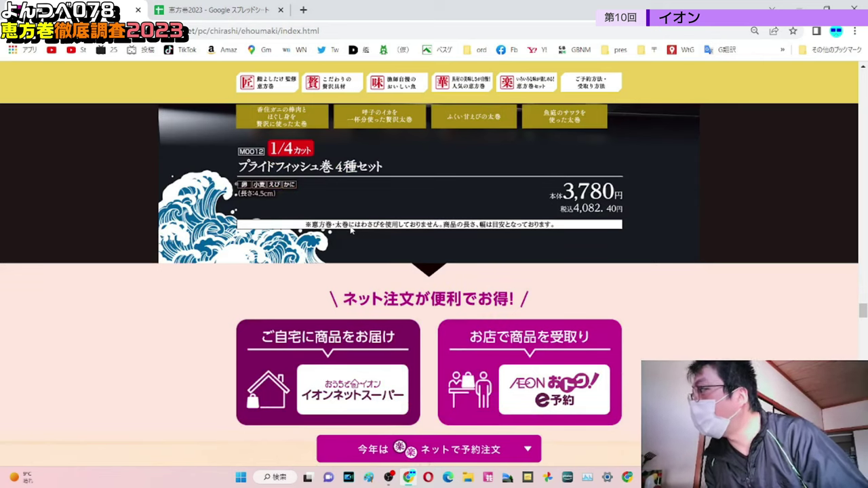
scroll(369, 202, down, 5)
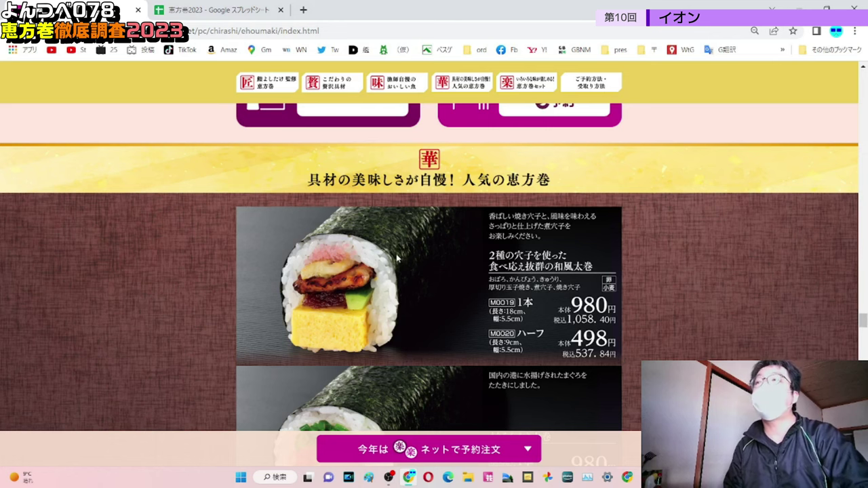
scroll(396, 257, down, 3)
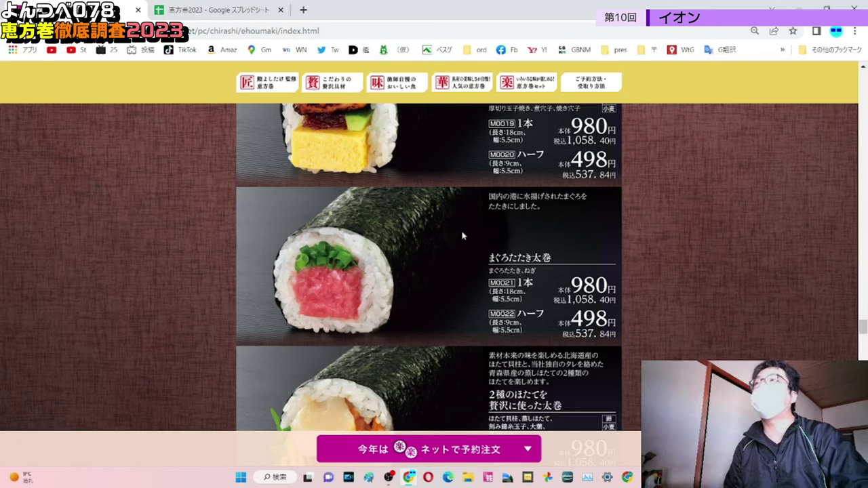
scroll(465, 229, down, 3)
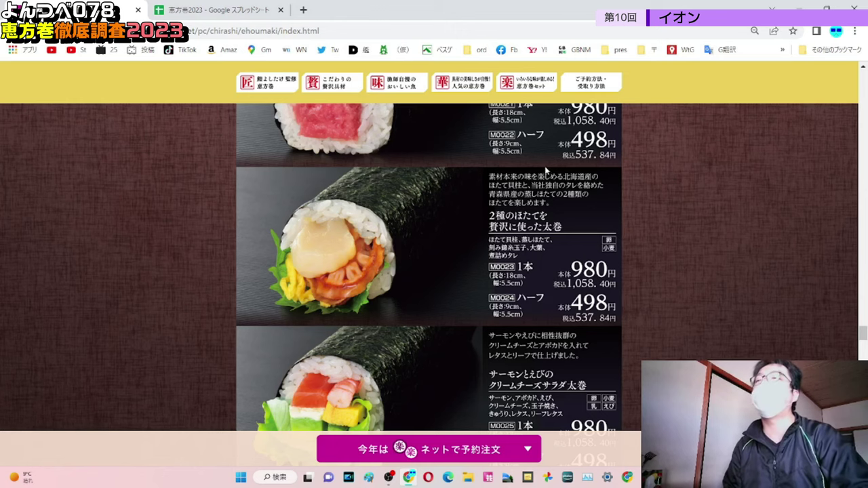
scroll(540, 185, down, 2)
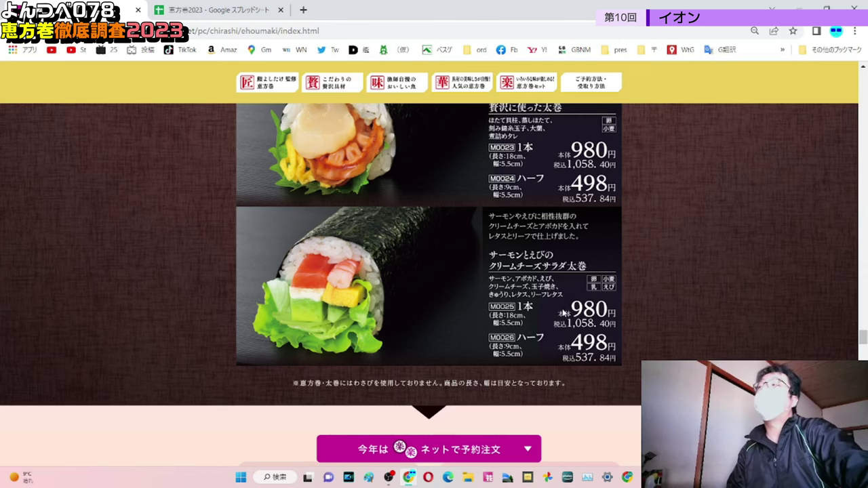
scroll(554, 300, down, 4)
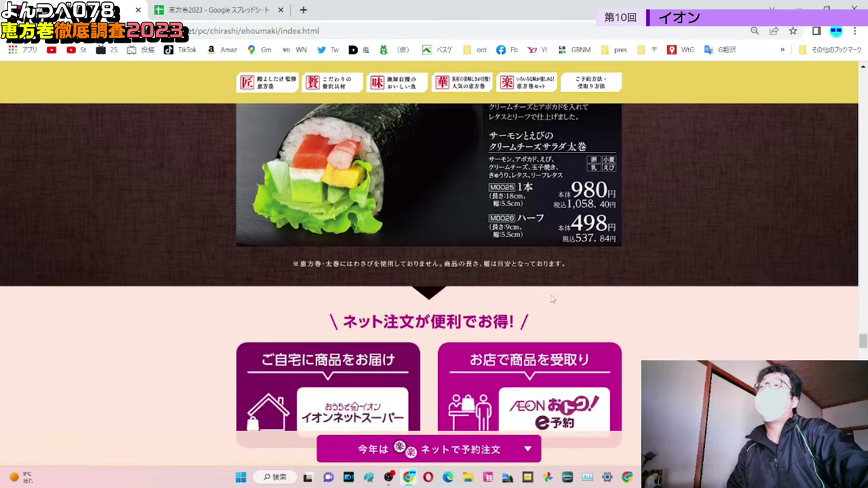
Examine the ehomaki sets, hand-rolled sushi ingredients, side menu and net-supermarket reservation deadlines on the rest of the Aeon page.
scroll(553, 300, down, 1)
scroll(551, 299, down, 4)
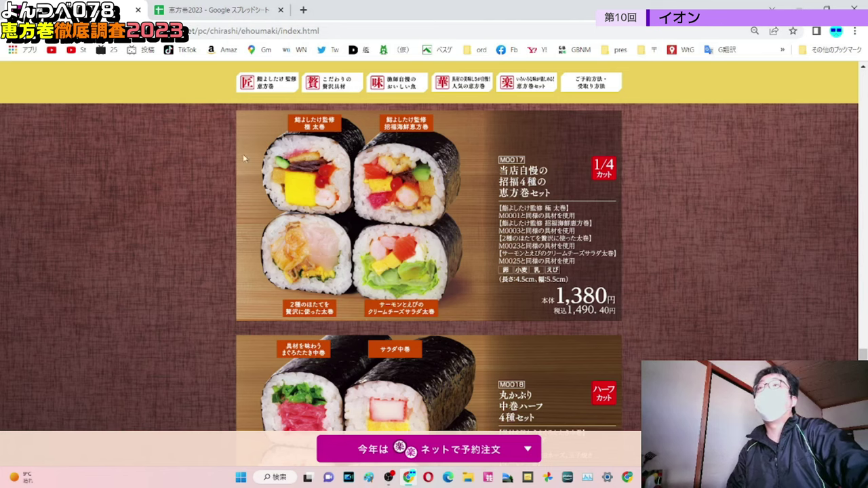
scroll(404, 269, down, 3)
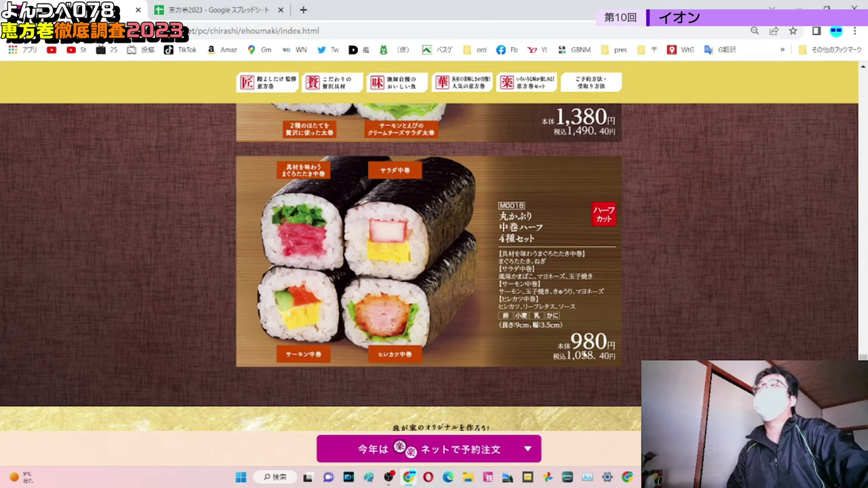
scroll(575, 183, down, 3)
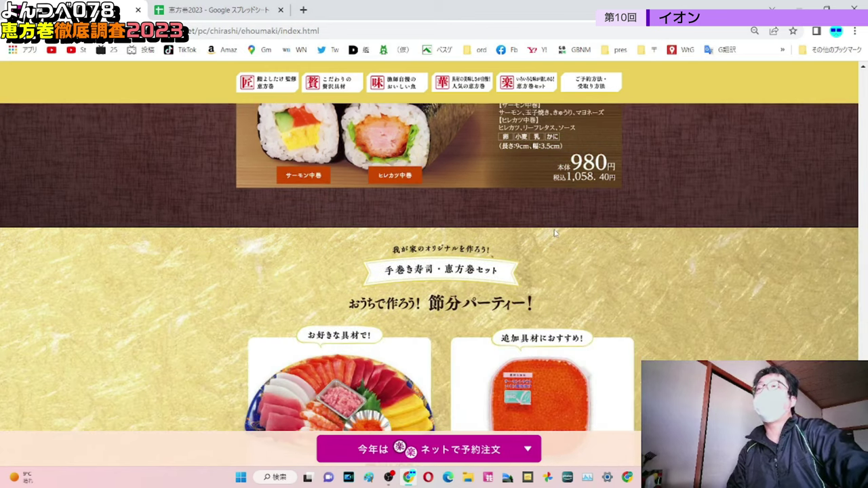
scroll(555, 233, down, 2)
scroll(554, 232, down, 4)
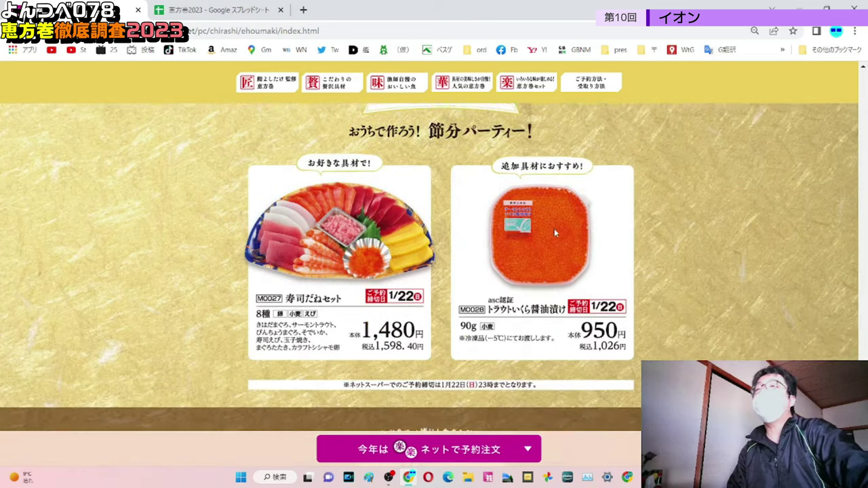
scroll(554, 232, down, 9)
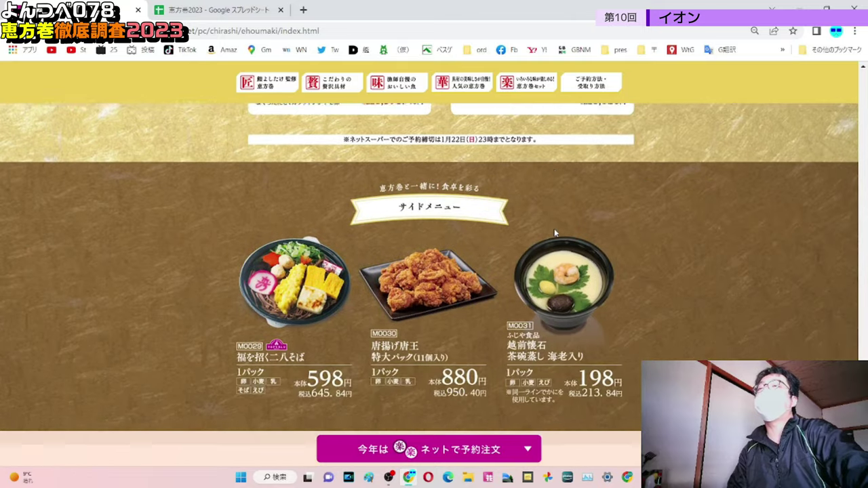
scroll(554, 232, down, 7)
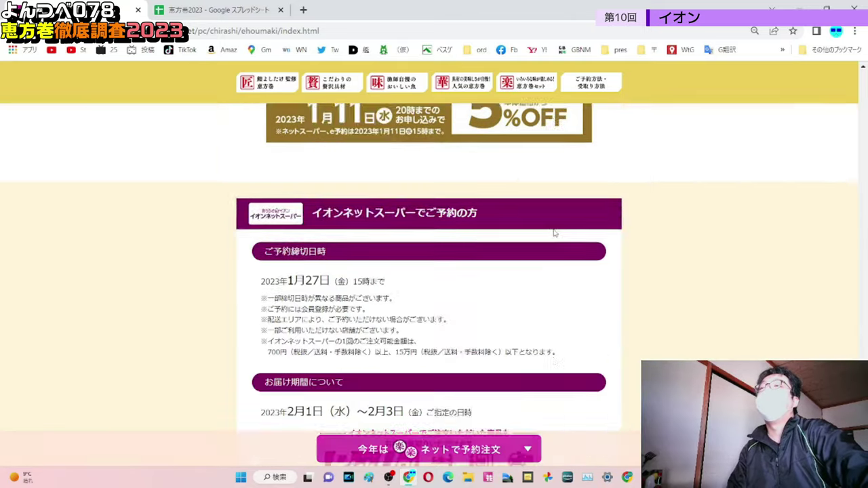
scroll(554, 232, up, 15)
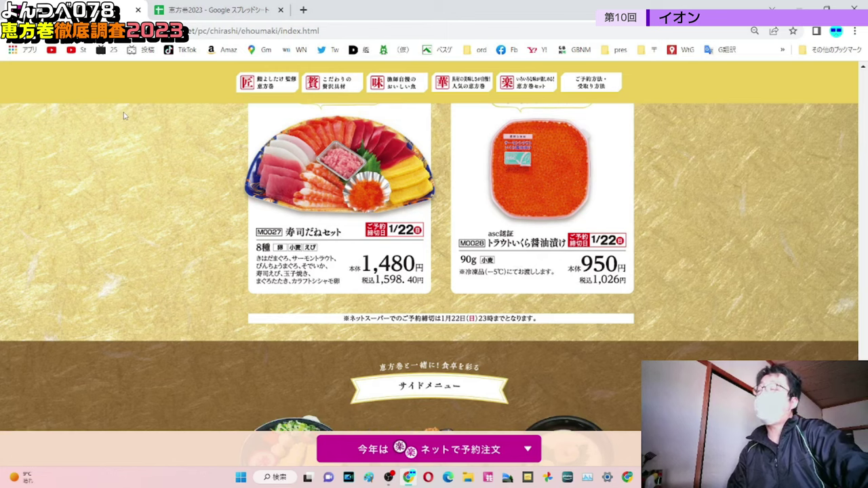
Switch to the 恵方巻2023 spreadsheet in Google Sheets, show its イオン sheet full screen at 150% zoom and look through the product list.
click(236, 5)
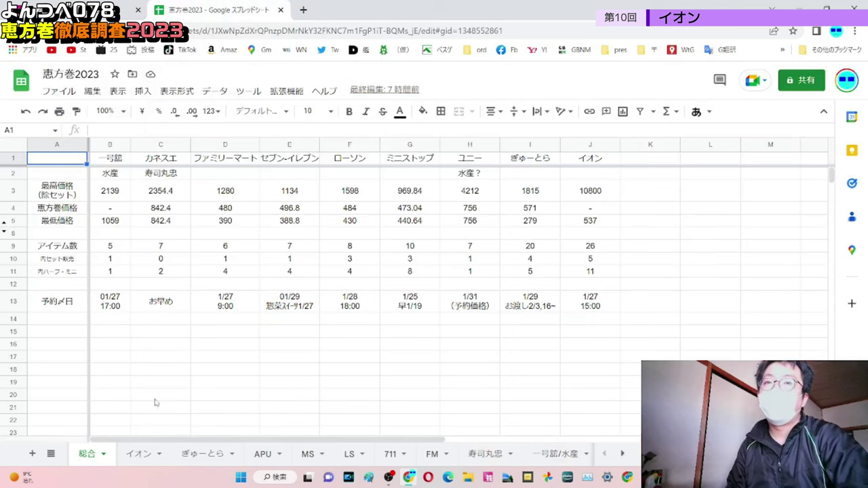
click(142, 454)
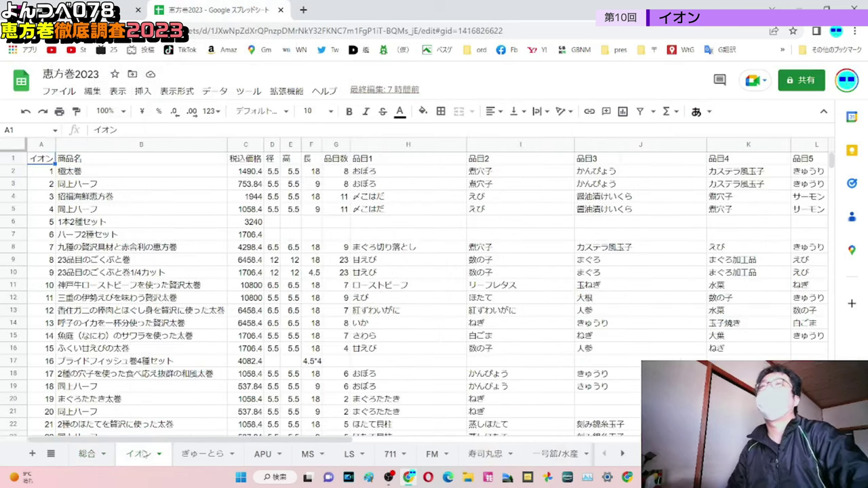
key(F11)
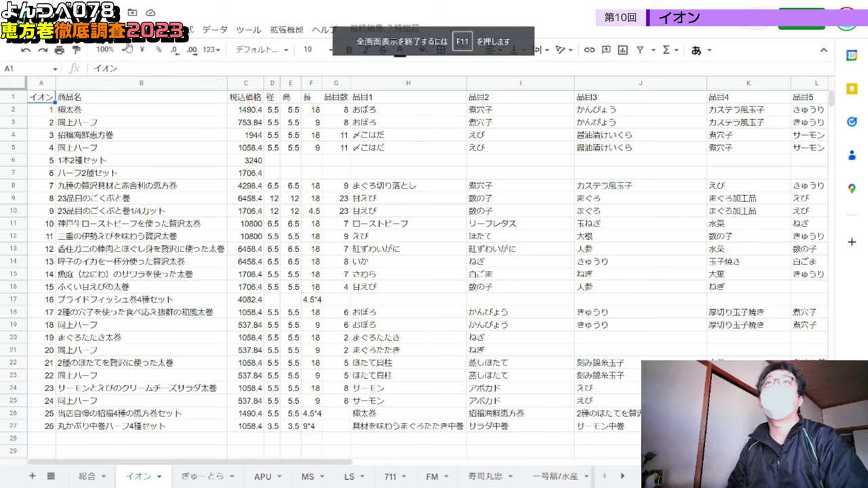
click(105, 50)
click(112, 166)
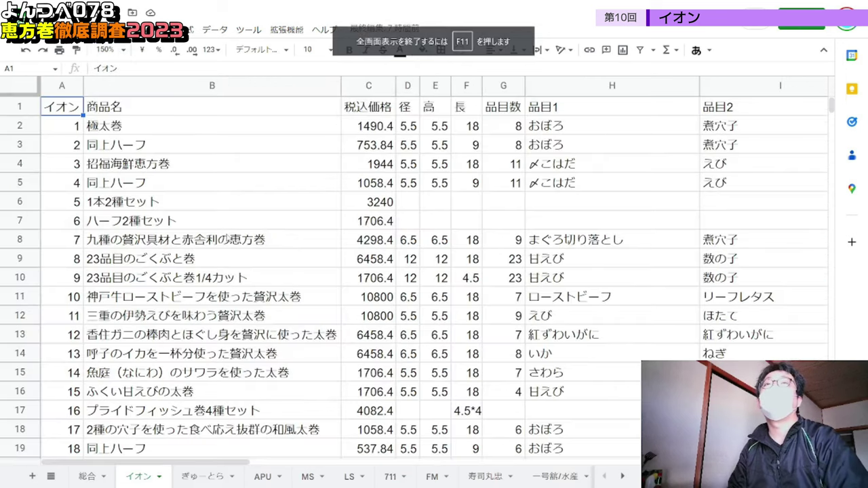
scroll(228, 235, down, 5)
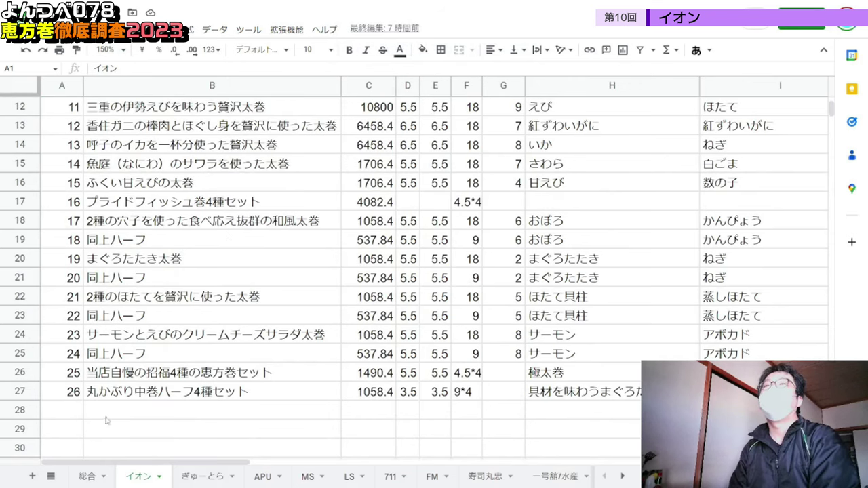
scroll(123, 386, up, 5)
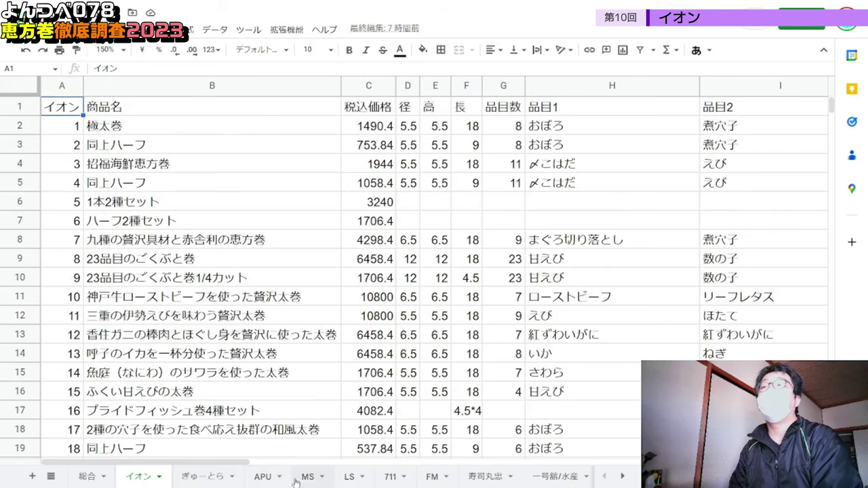
Review the product lists on the ぎゅーとら and APU sheets.
click(204, 478)
scroll(160, 332, down, 3)
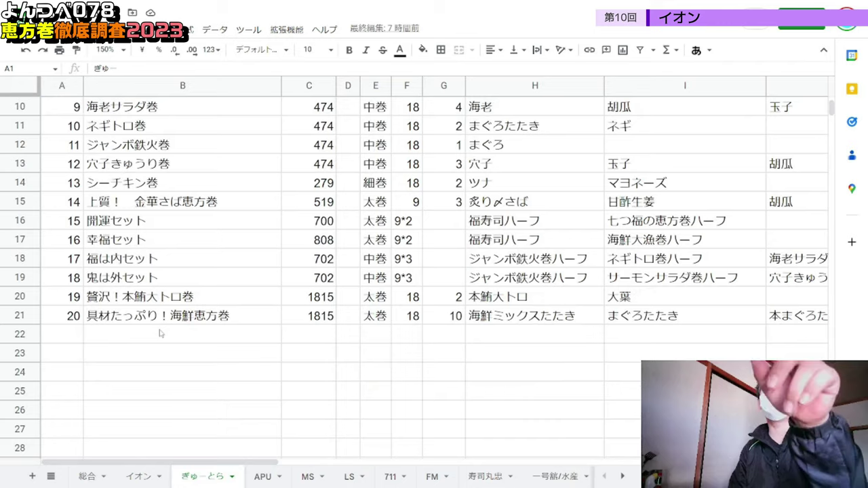
scroll(160, 332, up, 3)
scroll(273, 456, right, 1)
drag(273, 456, 232, 468)
scroll(339, 272, down, 2)
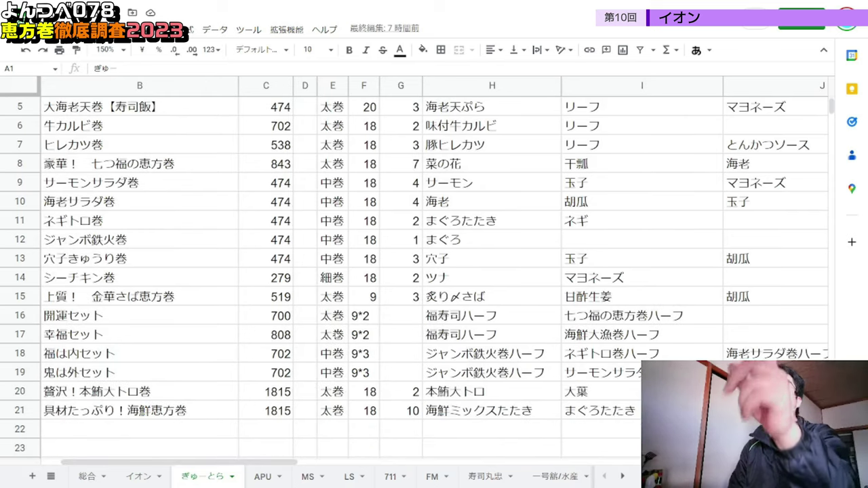
scroll(336, 336, down, 2)
click(261, 476)
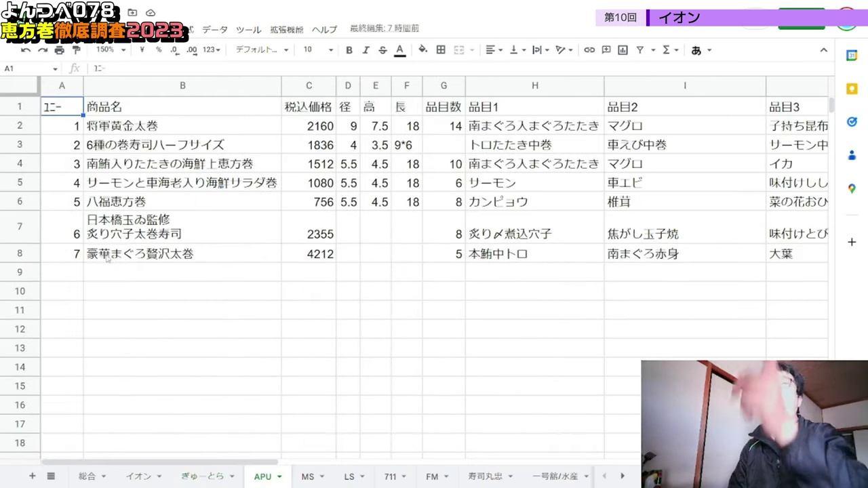
drag(193, 464, 19, 458)
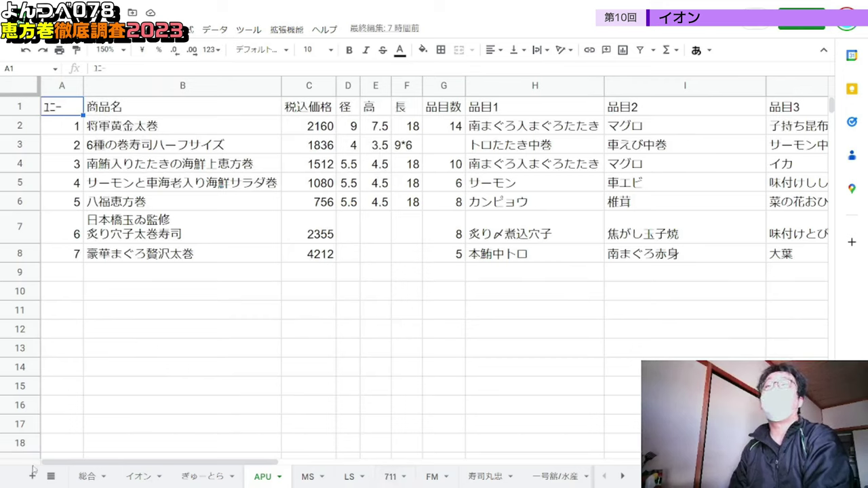
Open the 回転寿司 sheet and examine the chains' rolls and ingredients, highlighting the はま product row and the くら rows 11 to 19.
click(624, 477)
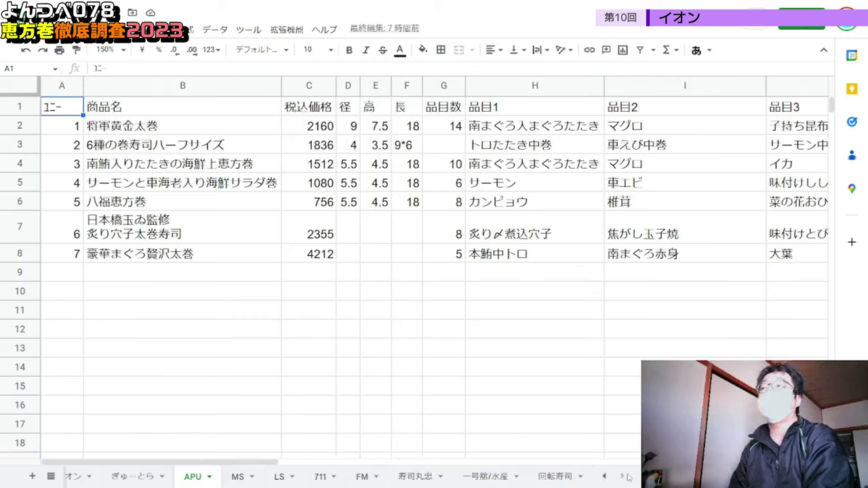
click(555, 476)
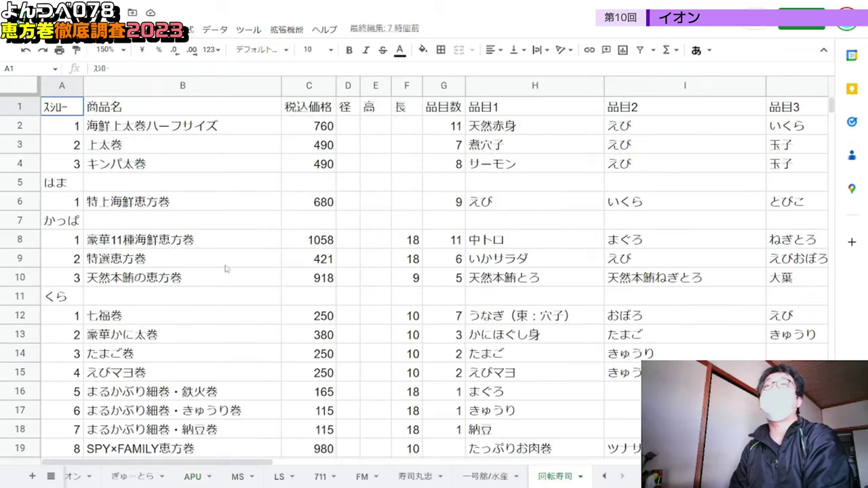
click(29, 202)
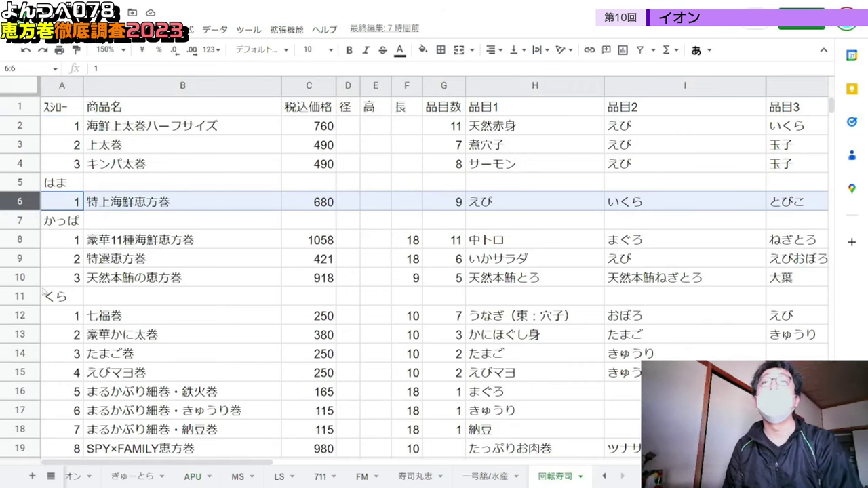
scroll(47, 288, down, 1)
drag(20, 221, 22, 374)
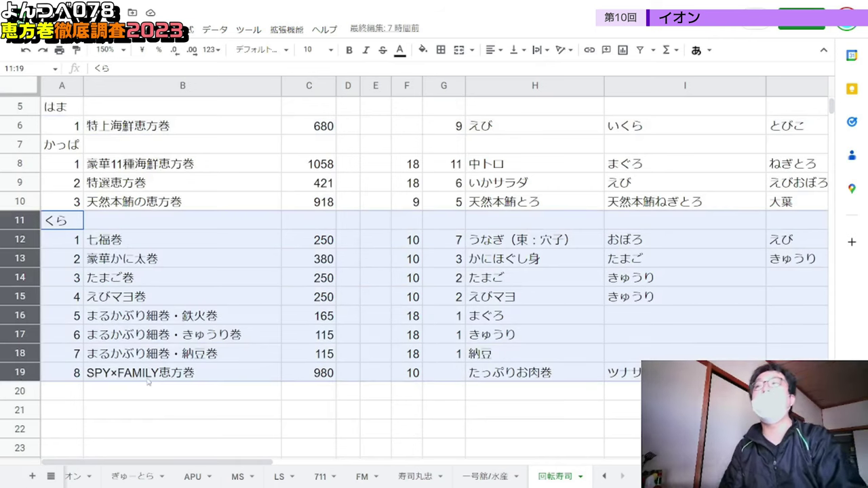
drag(181, 465, 336, 455)
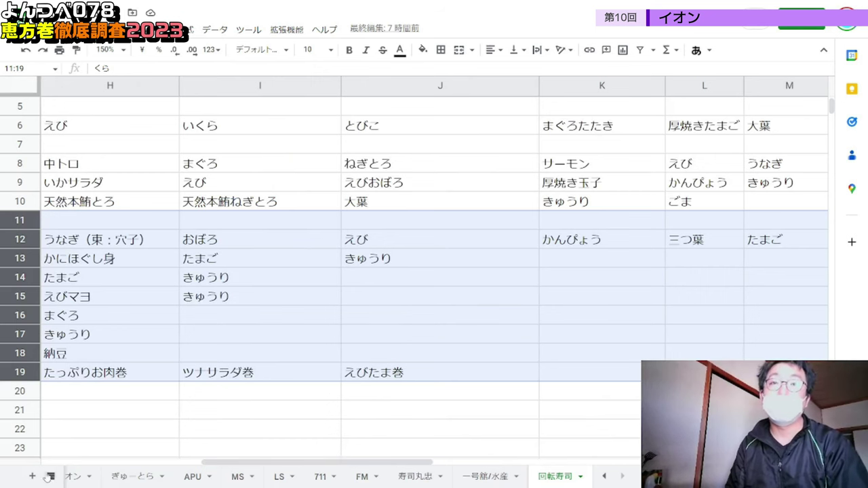
Return to the イオン sheet and review all its products and the ingredient columns through 品目23.
click(75, 481)
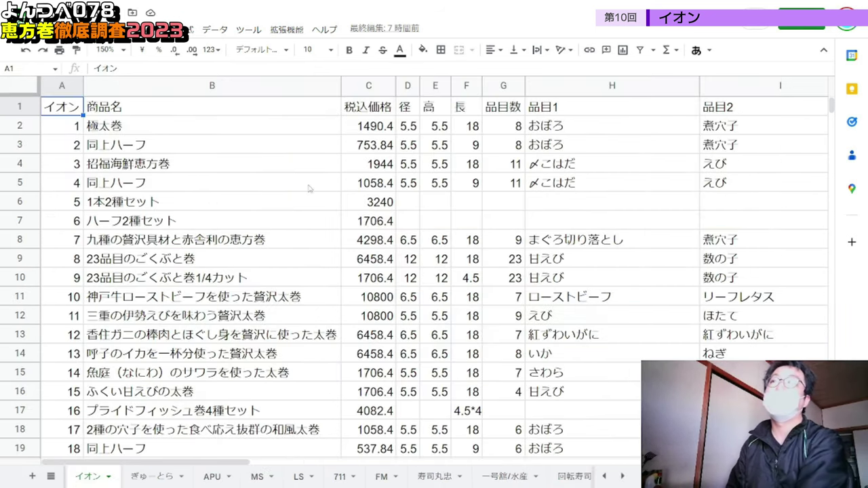
scroll(339, 271, down, 5)
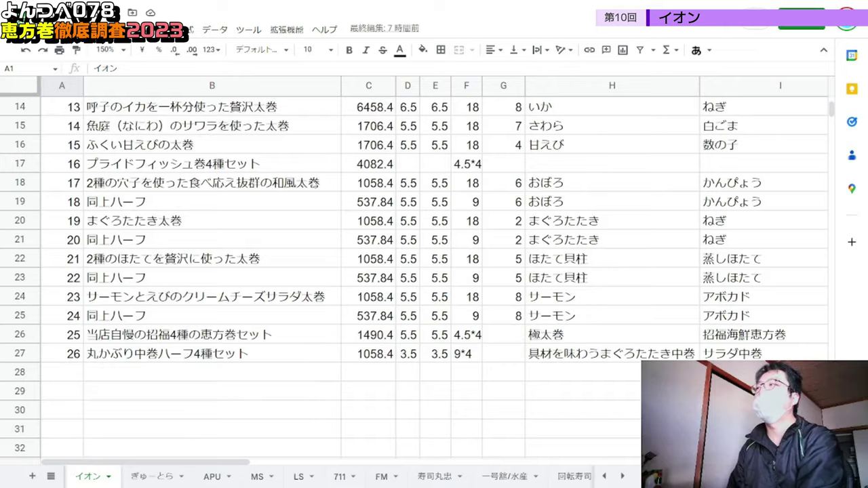
scroll(315, 184, up, 5)
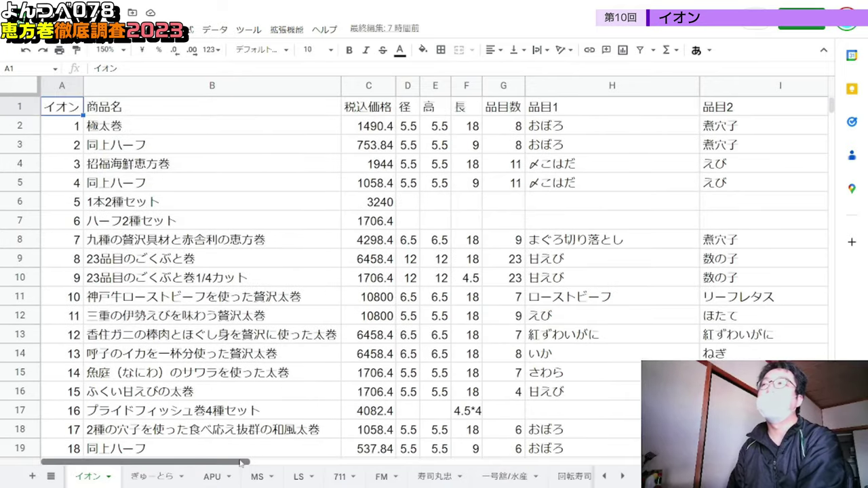
drag(241, 463, 300, 459)
drag(345, 461, 806, 462)
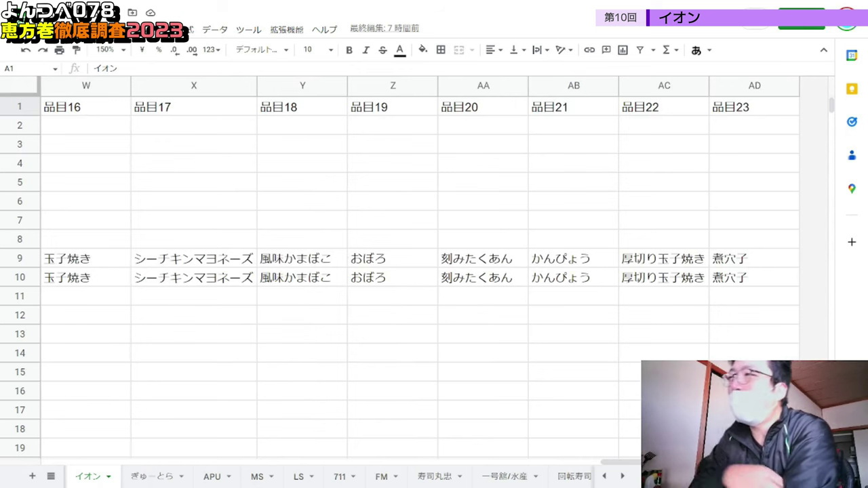
drag(620, 462, 102, 461)
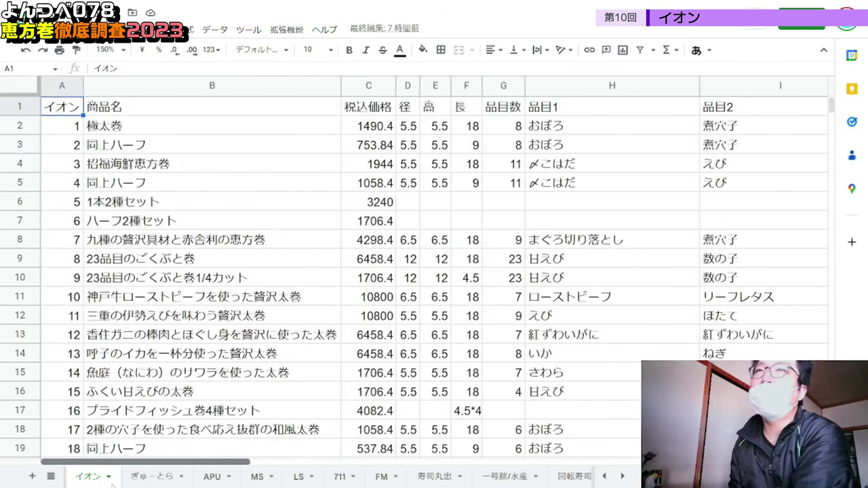
Compare the イオン sheet's products in B2 and B8 with the MS list, the APU sheet's 八福恵方巻 and the FM list.
click(143, 132)
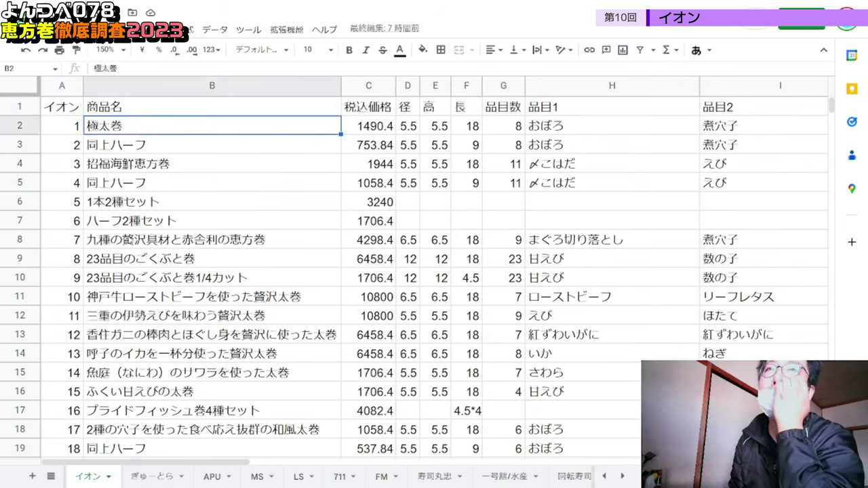
click(135, 244)
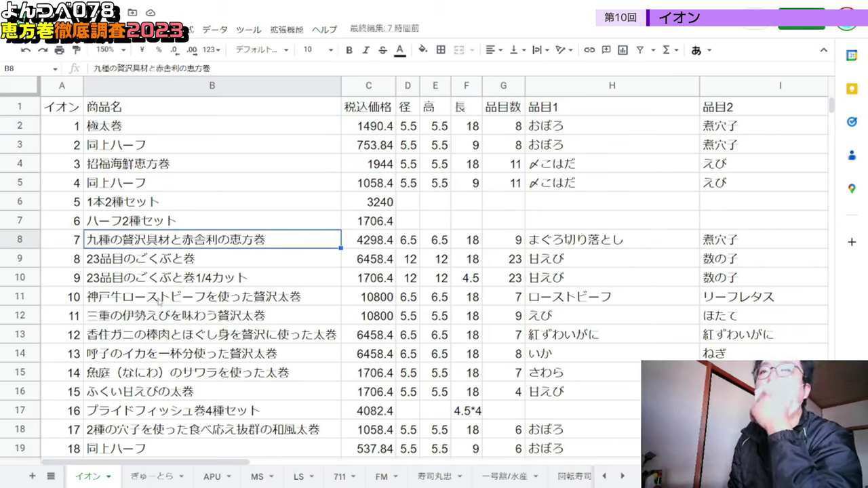
click(260, 478)
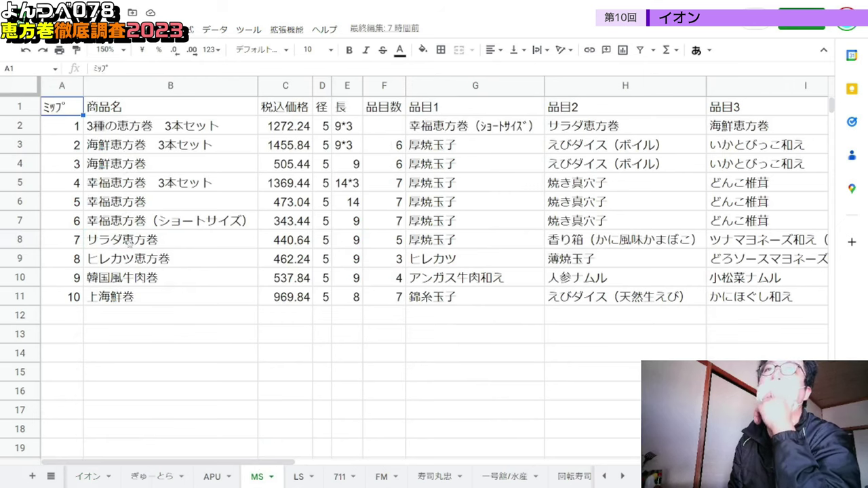
click(212, 476)
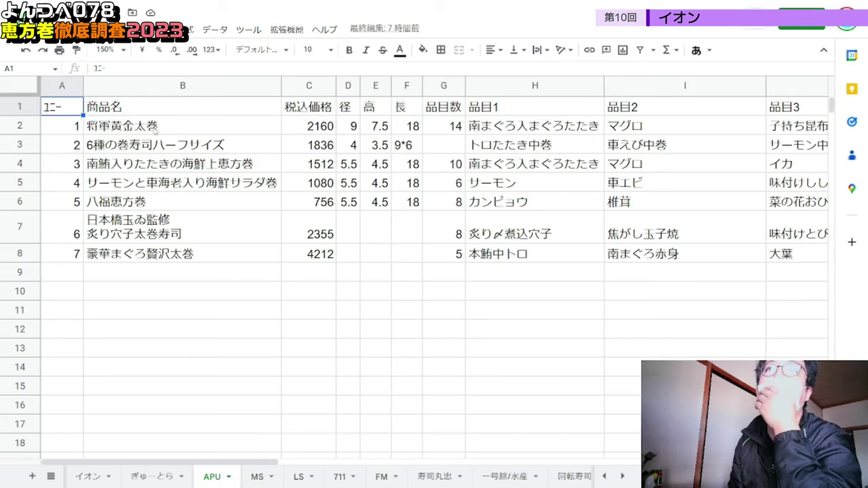
click(140, 207)
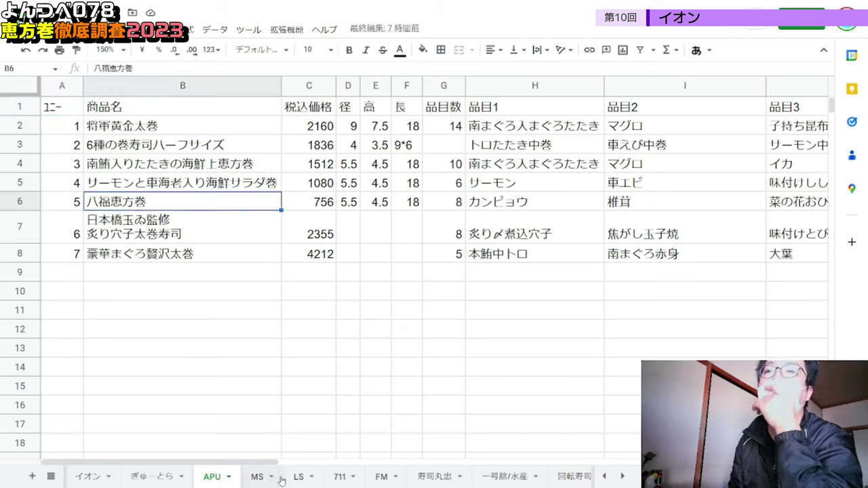
click(381, 477)
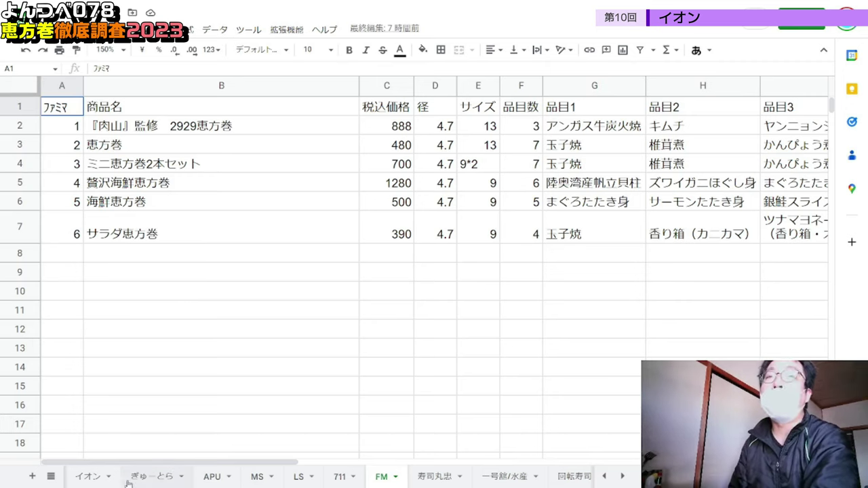
Return to the イオン sheet and review its product list down to item 26, 丸かぶり中巻ハーフ4種セット.
click(89, 476)
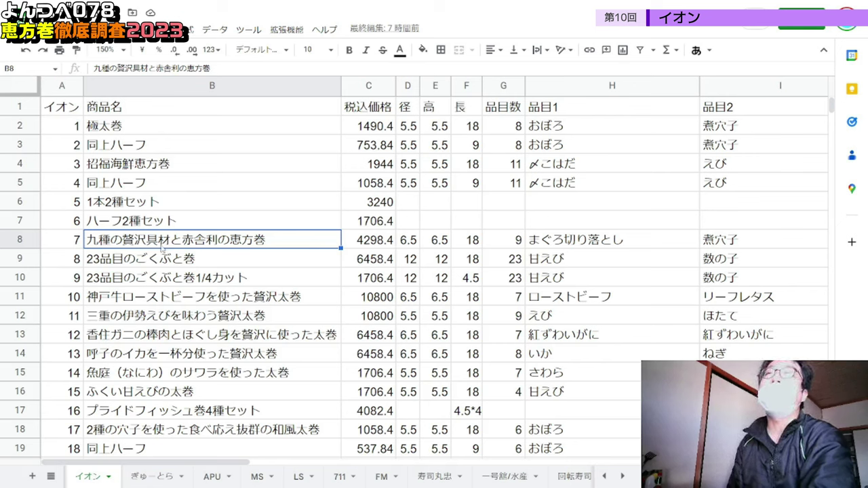
scroll(169, 251, down, 1)
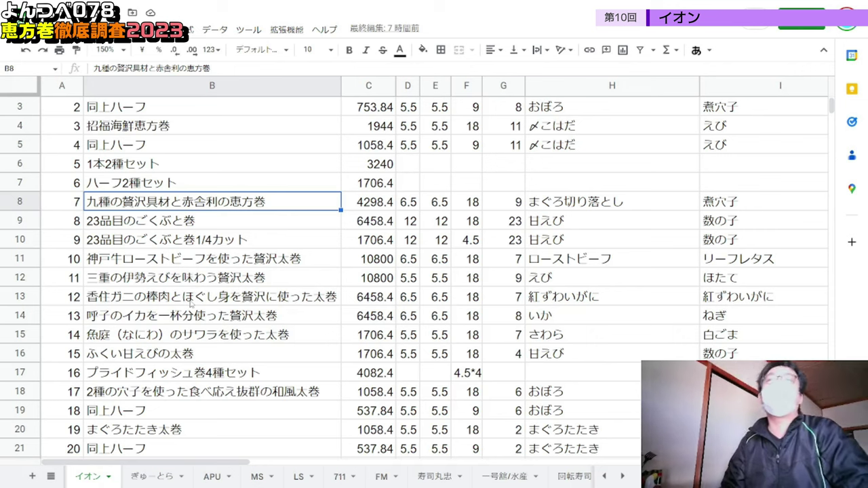
scroll(163, 420, down, 1)
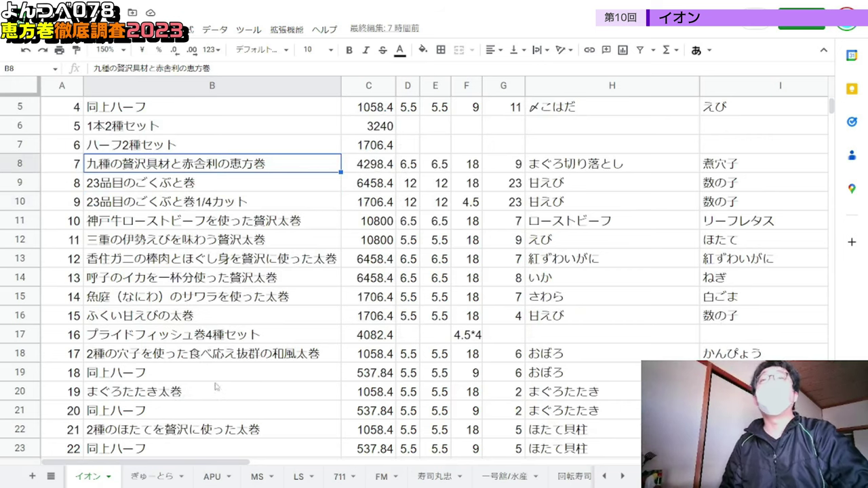
scroll(215, 373, down, 3)
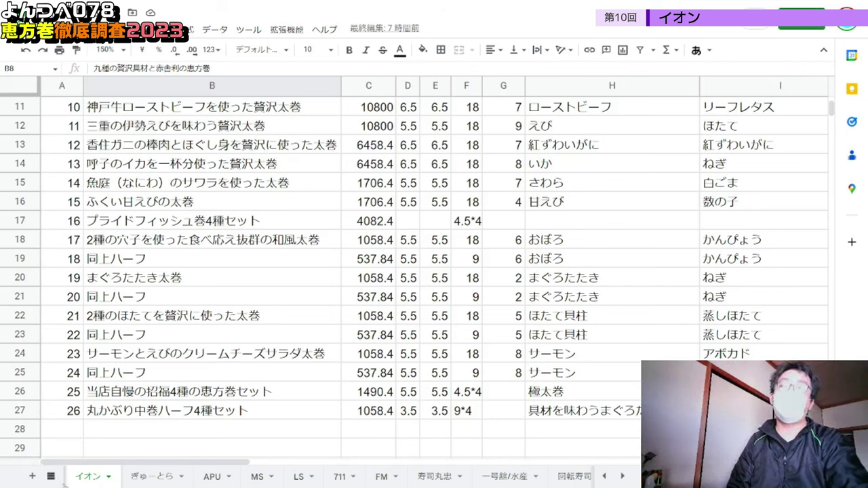
Open the 総合 sheet and compare イオン with the other stores, highlighting its 最低価格, 最高価格 and 恵方巻価格 cells.
click(602, 477)
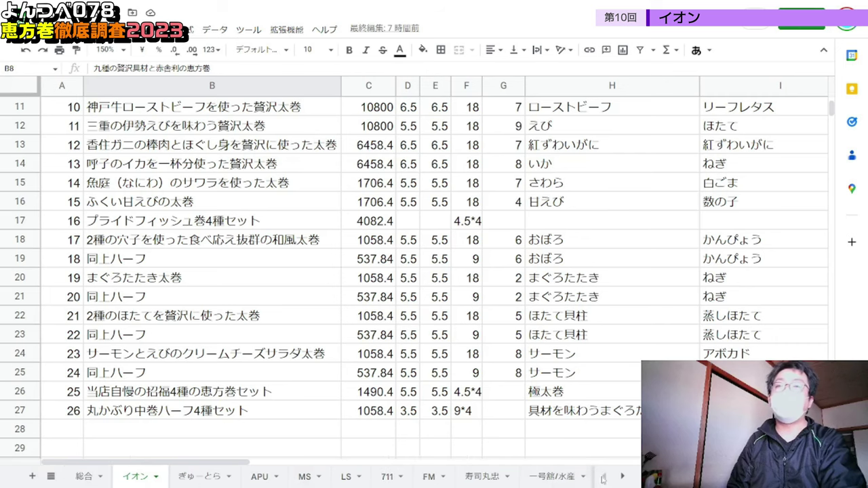
click(90, 477)
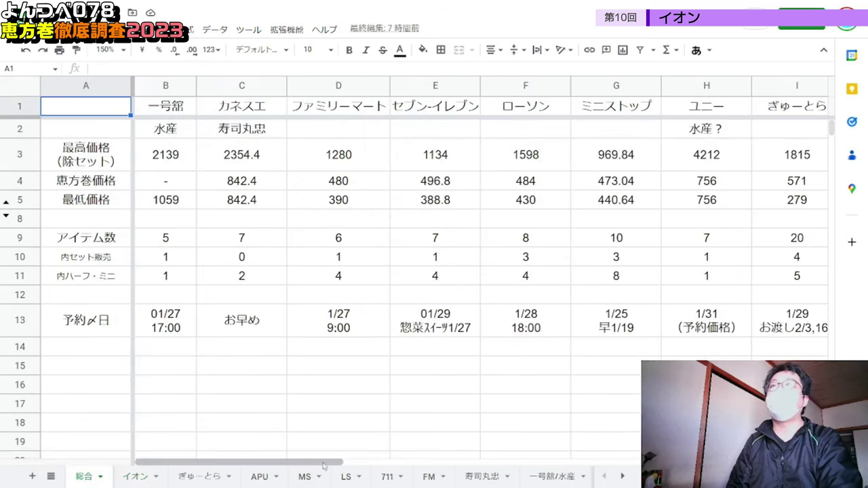
drag(322, 466, 443, 462)
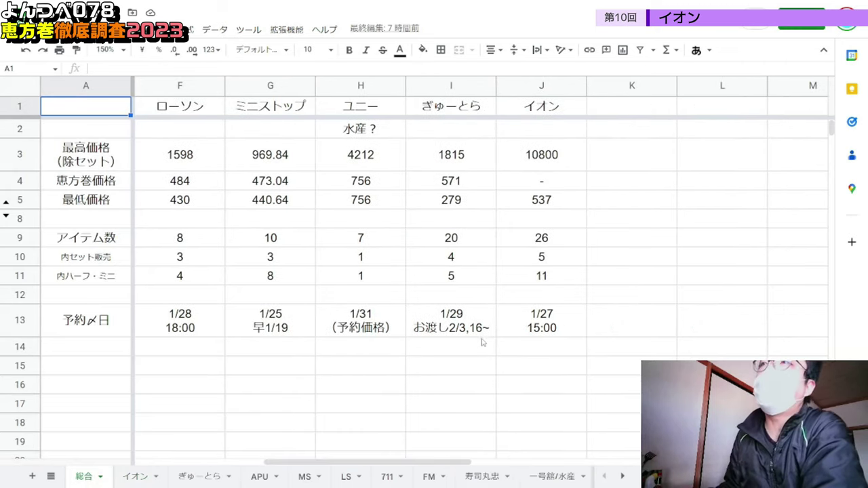
click(522, 201)
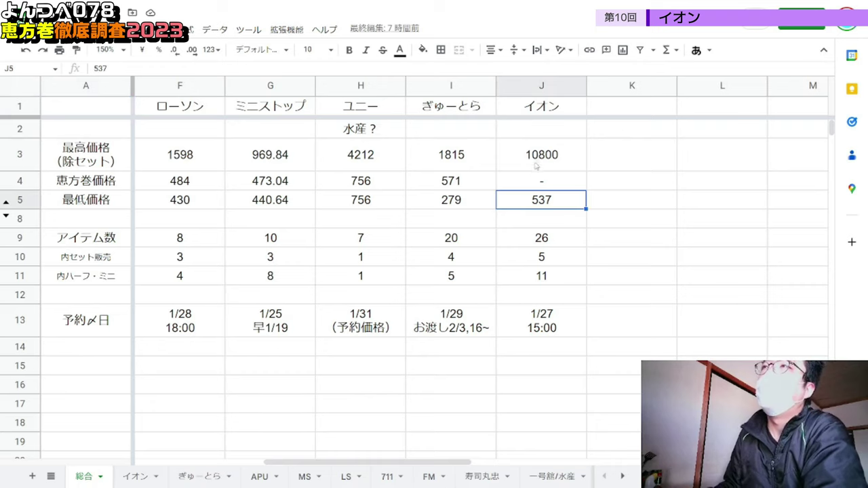
click(539, 157)
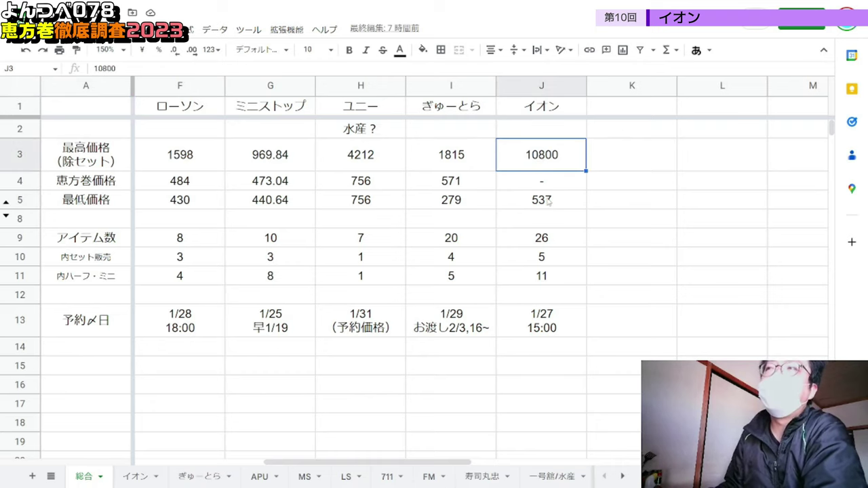
click(549, 187)
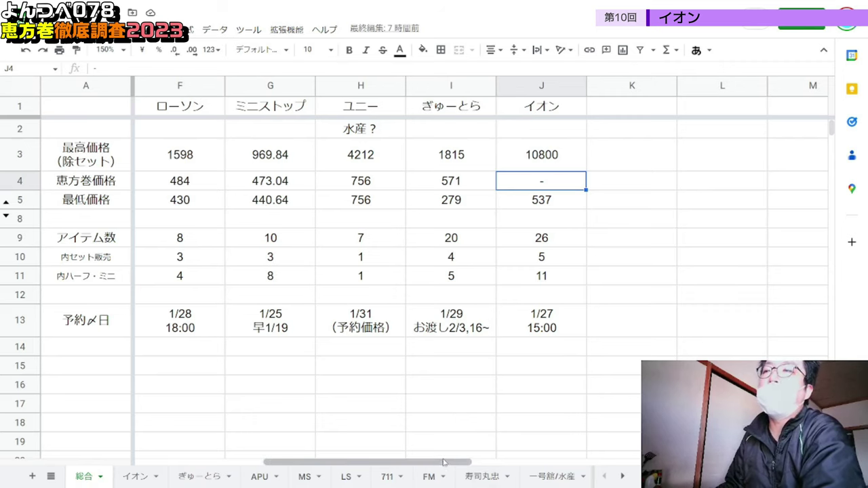
drag(444, 463, 477, 463)
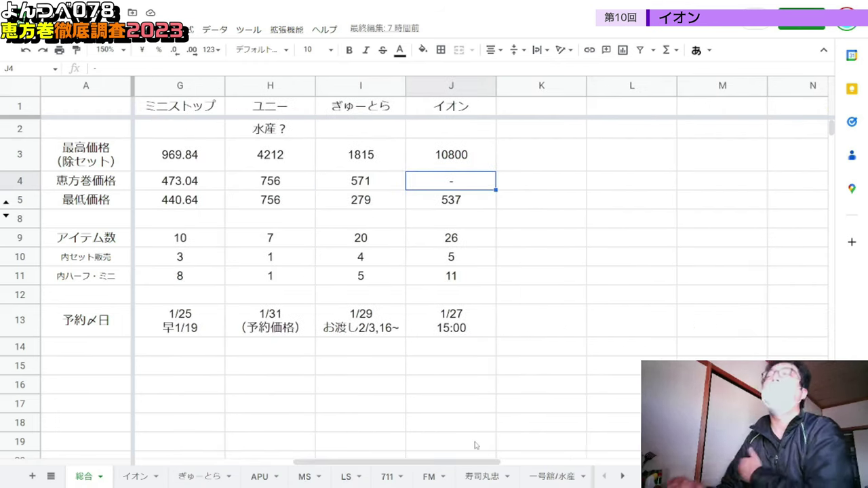